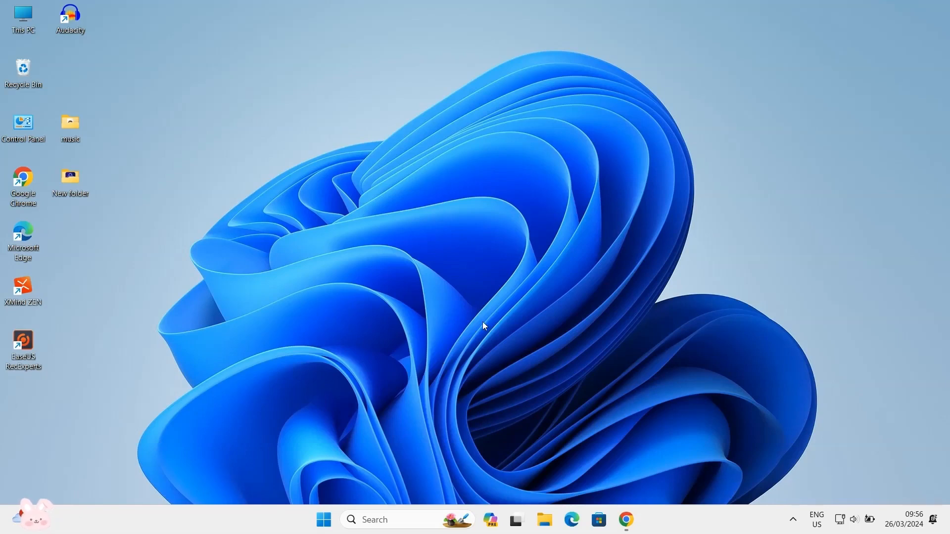
# - Play 'original recording' from the music folder in Media Player, then close the player
pyautogui.doubleClick(79, 116)
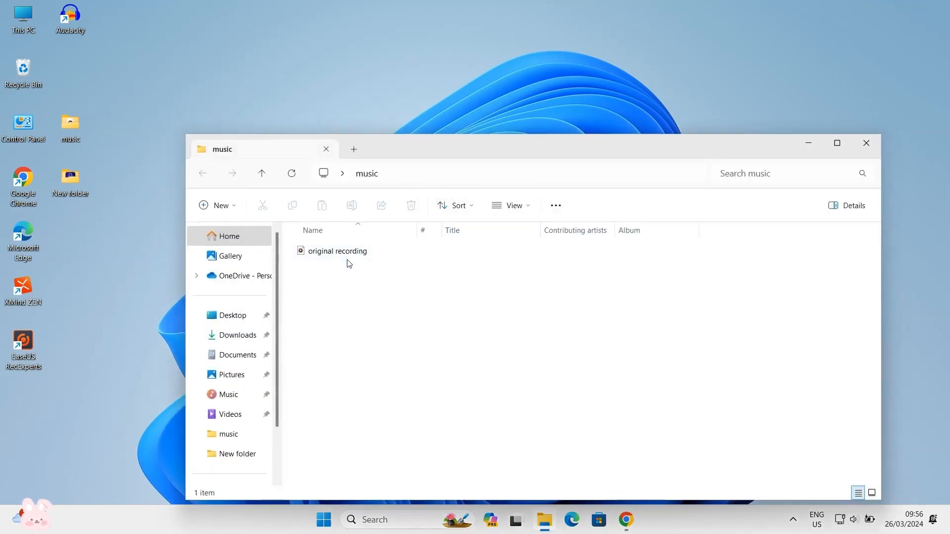
pyautogui.moveTo(338, 252)
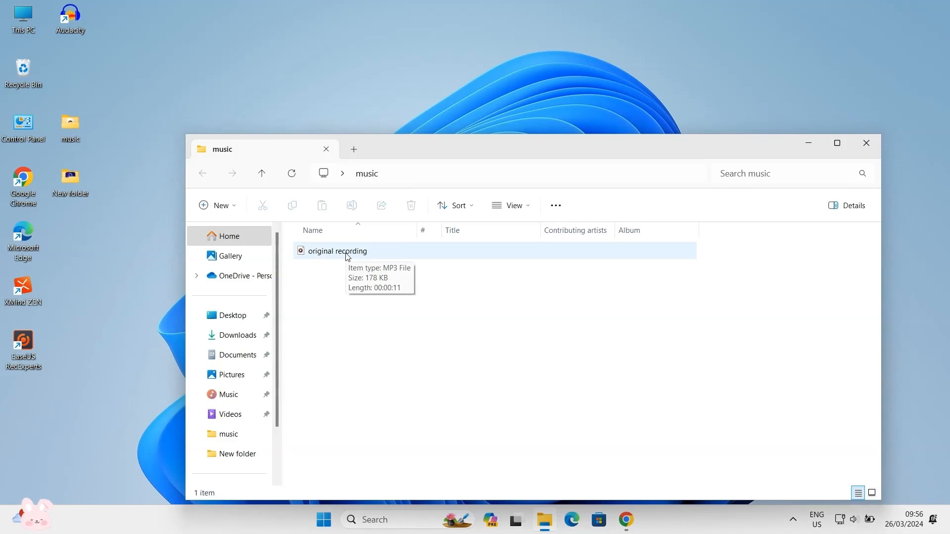
pyautogui.doubleClick(346, 253)
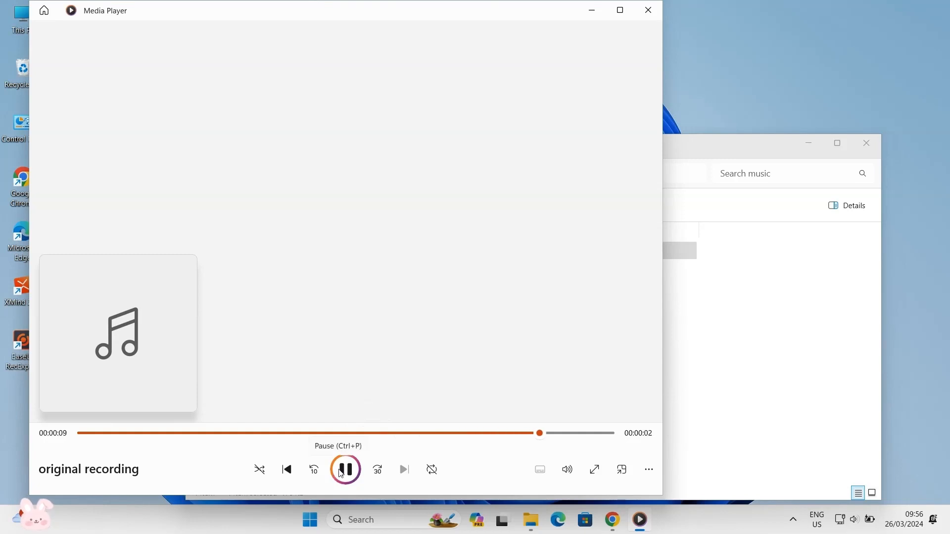
pyautogui.click(648, 10)
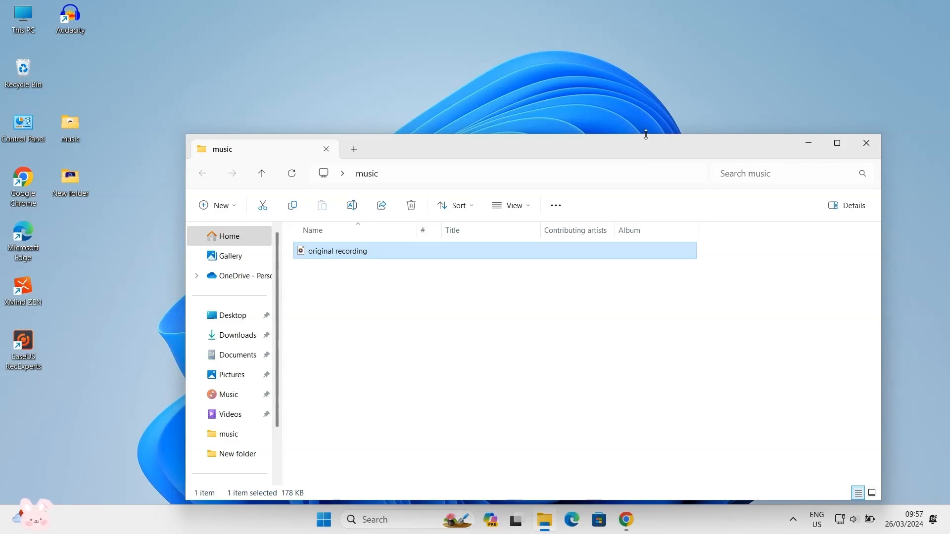
# - Close the music folder window
pyautogui.click(863, 143)
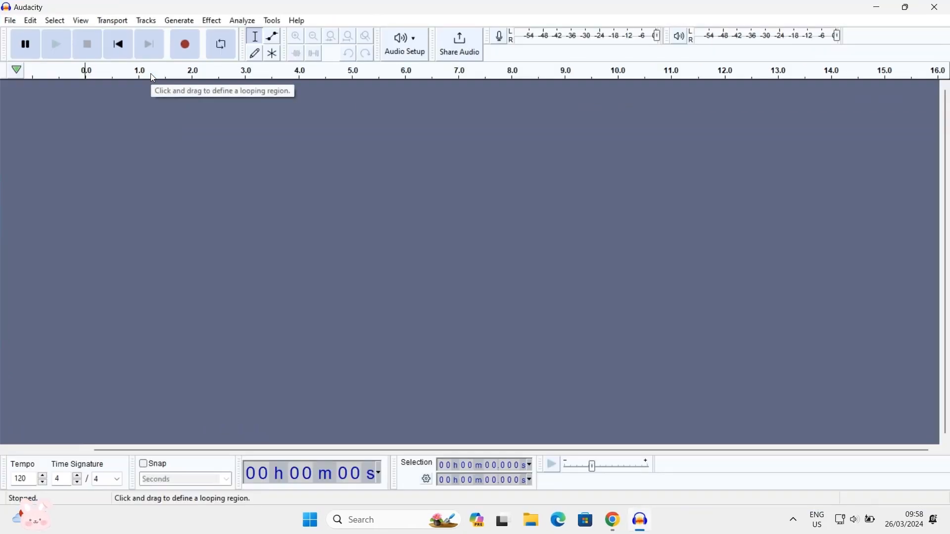
# - Load 'original recording' into Audacity and select the entire stereo track
pyautogui.click(9, 20)
pyautogui.click(34, 47)
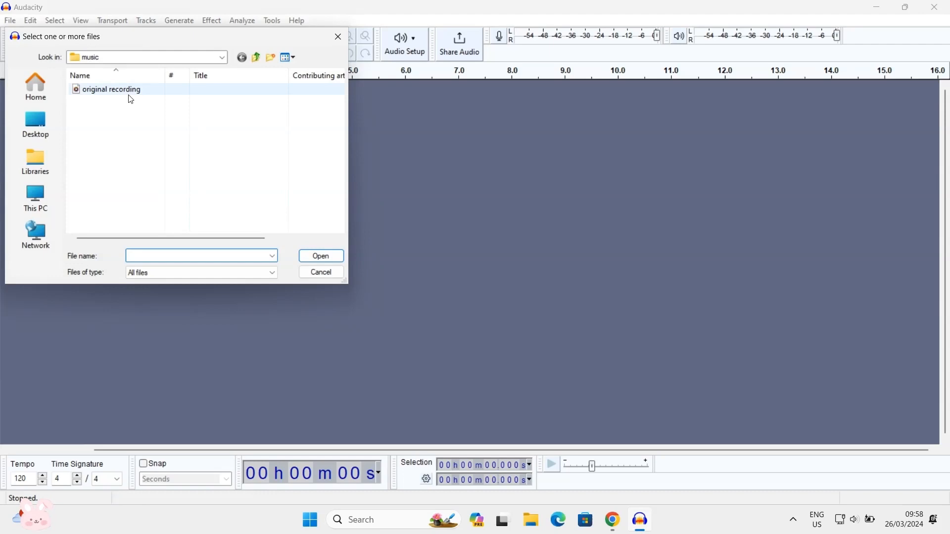
pyautogui.click(118, 91)
pyautogui.click(326, 256)
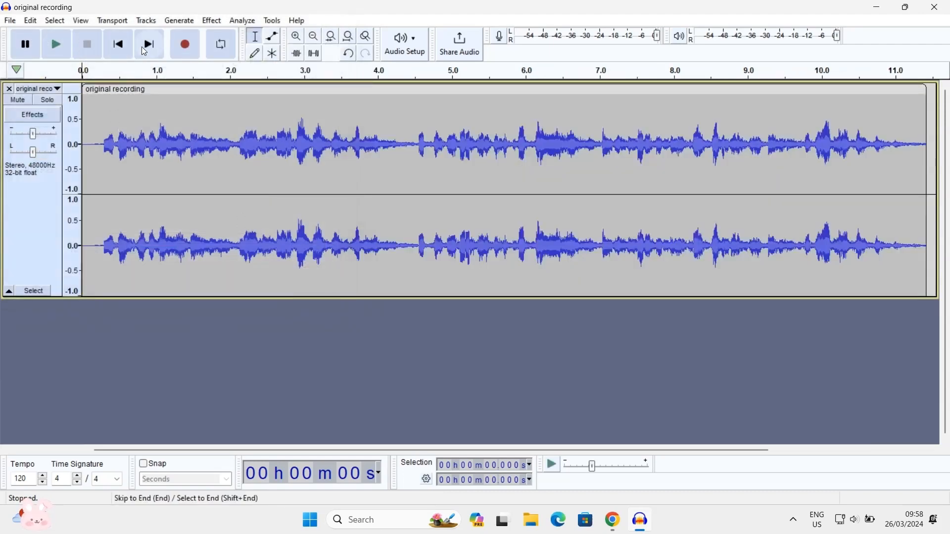
pyautogui.click(29, 206)
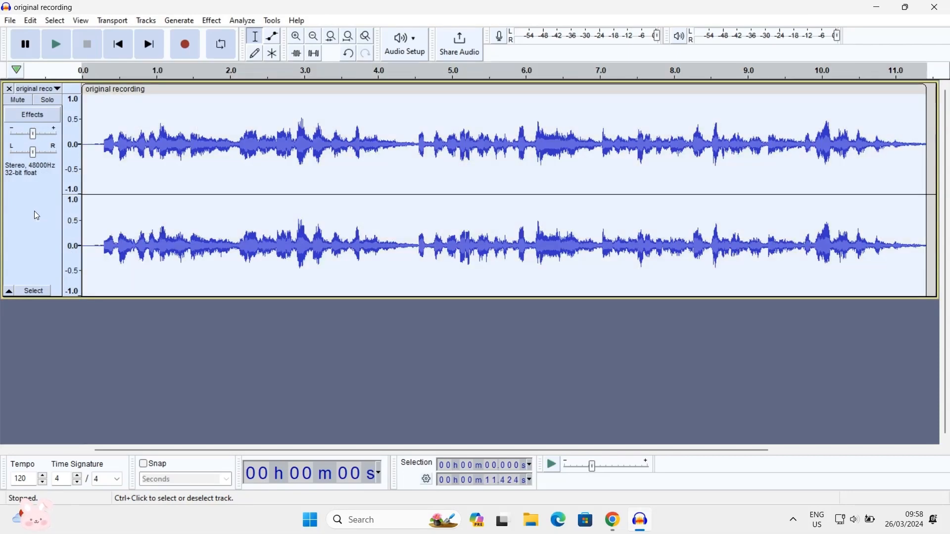
# - Apply Noise Reduction (4 dB, sensitivity 6, smoothing 6) to the track and audition the result
pyautogui.click(212, 20)
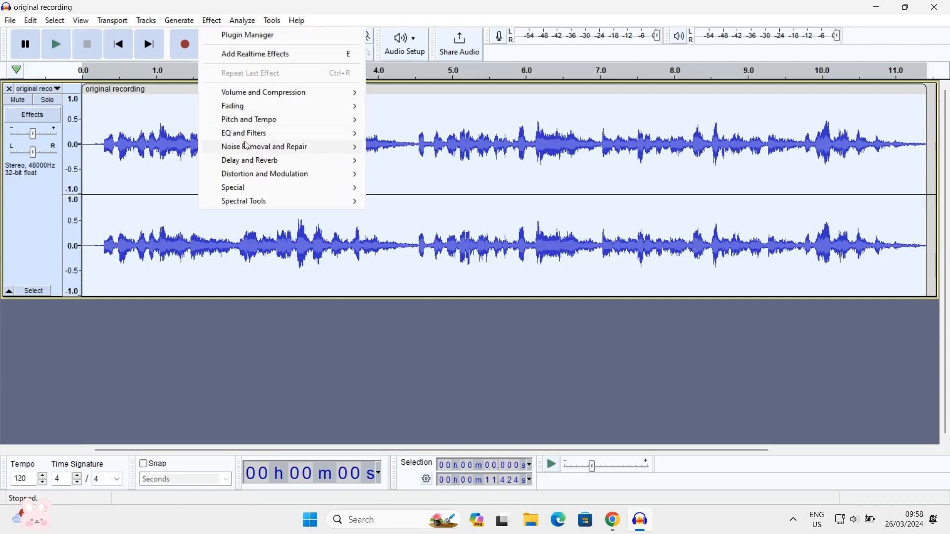
pyautogui.moveTo(265, 146)
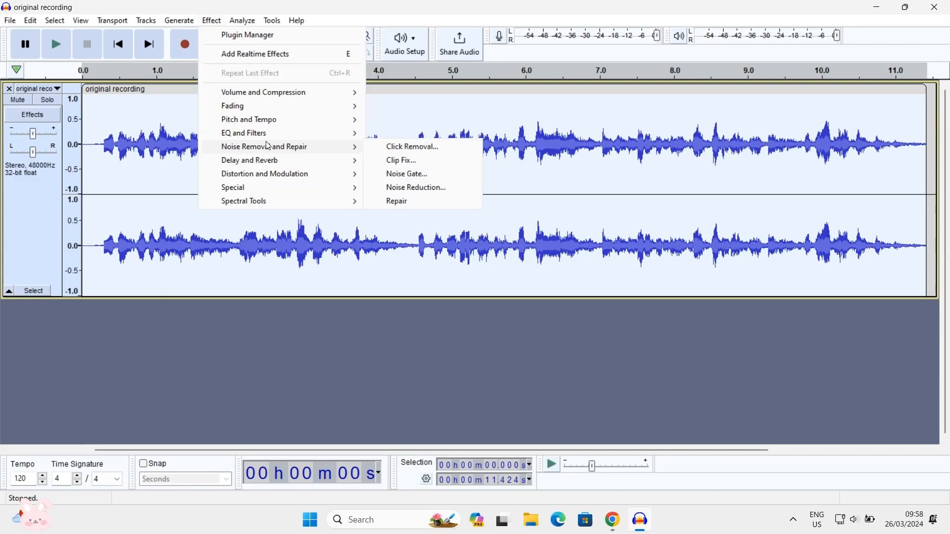
pyautogui.click(397, 190)
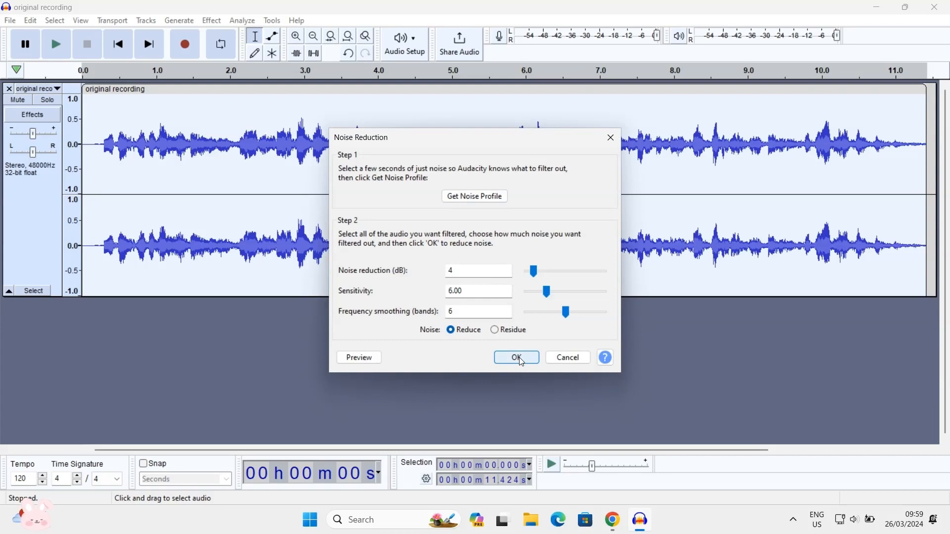
pyautogui.click(522, 362)
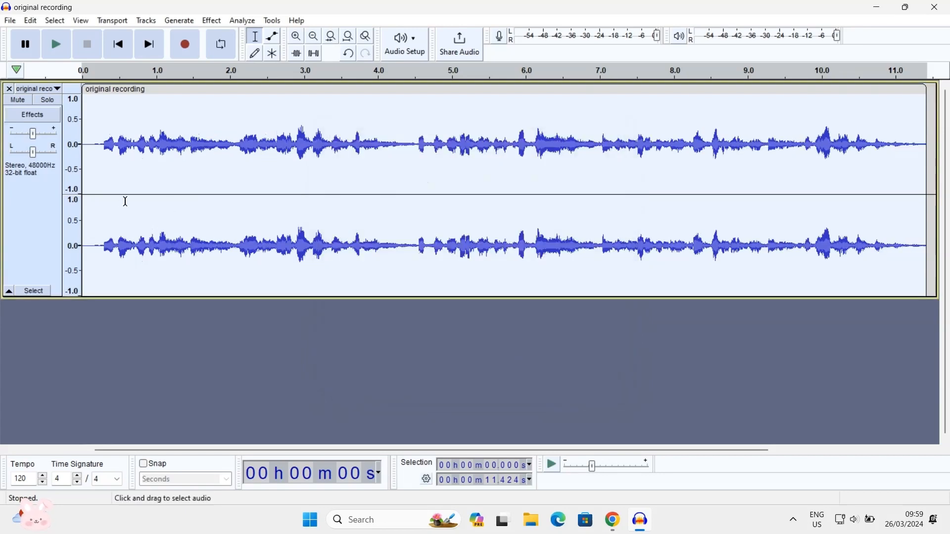
pyautogui.click(63, 46)
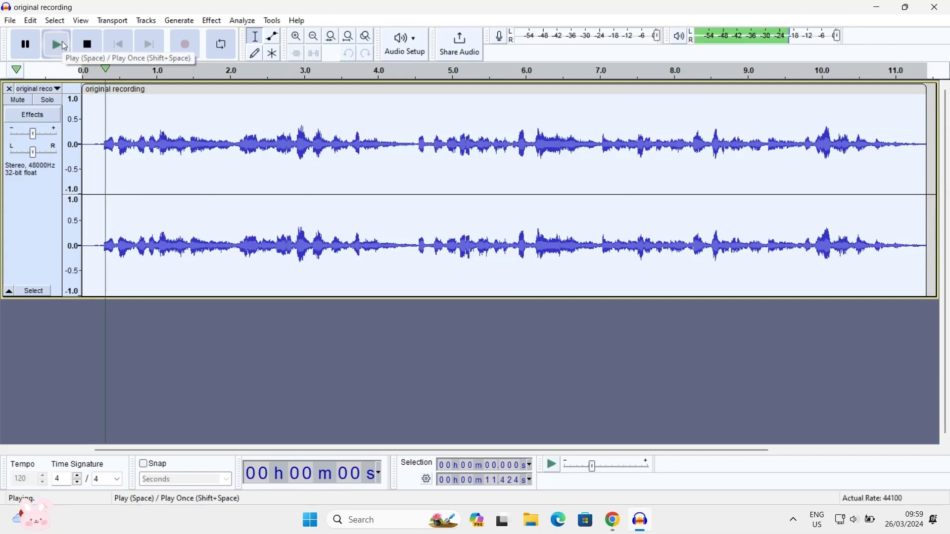
pyautogui.click(25, 47)
# - Export the noise-reduced recording as an MP3 file
pyautogui.click(10, 20)
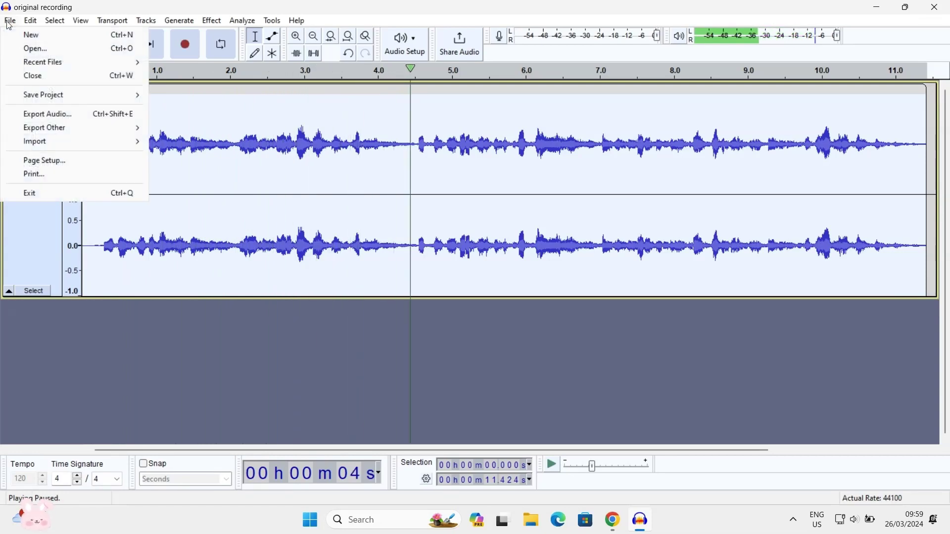
pyautogui.click(75, 113)
pyautogui.click(178, 128)
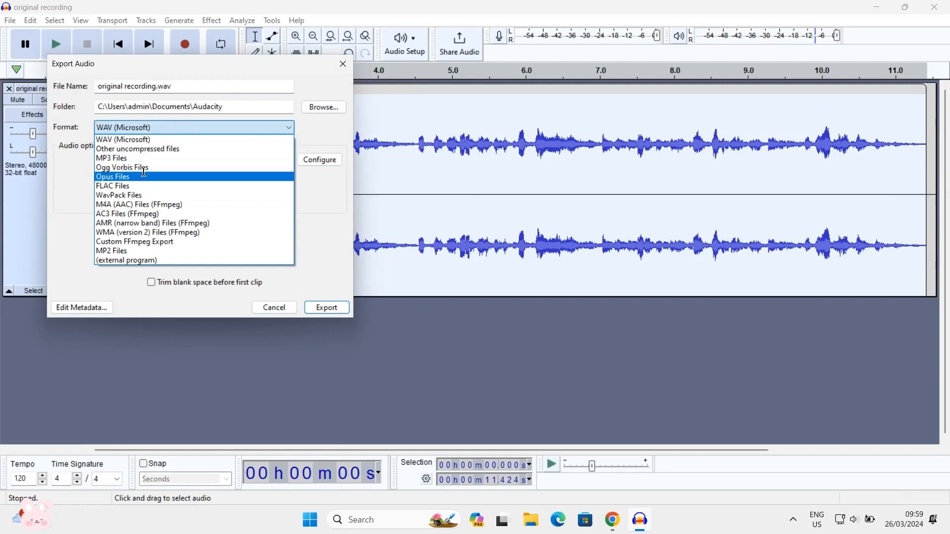
pyautogui.click(179, 173)
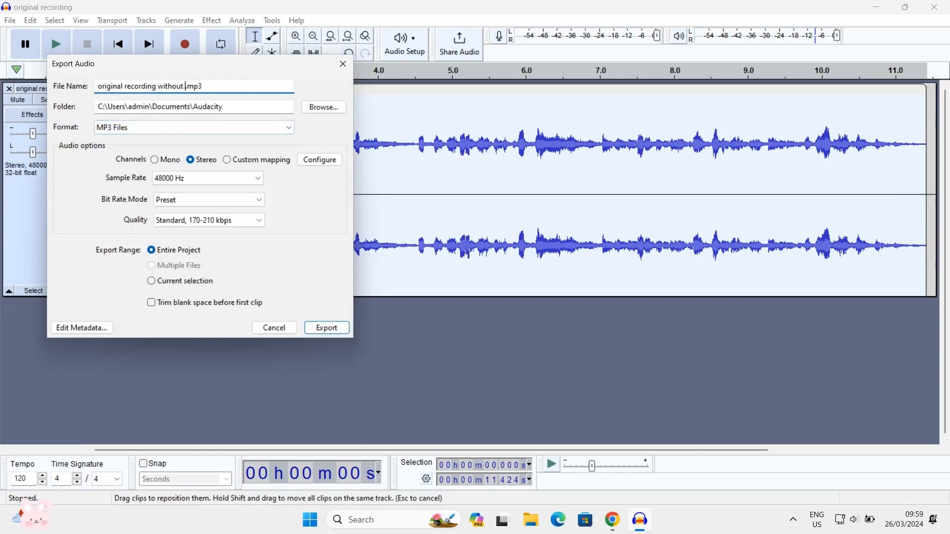
pyautogui.write('noise')
pyautogui.click(327, 327)
# - Close Audacity without saving the project
pyautogui.click(942, 9)
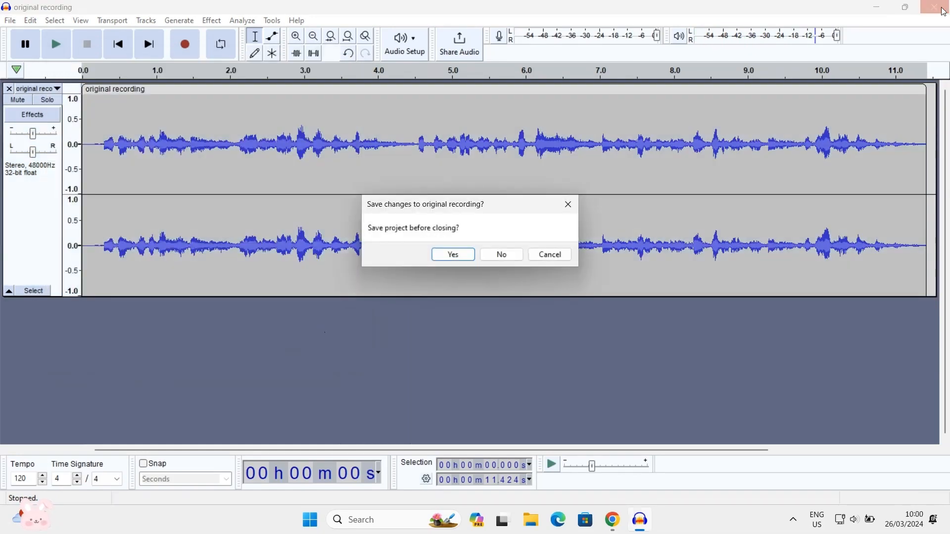
pyautogui.click(484, 255)
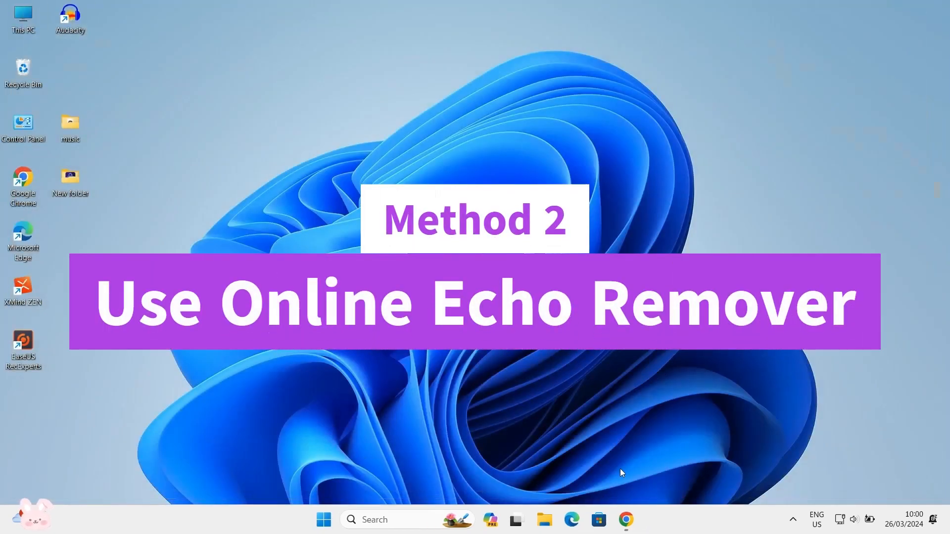
# - Search Google for 'easeus online vocal remover' in Chrome and go to the EaseUS Vocal Remover page
pyautogui.click(626, 520)
pyautogui.click(431, 256)
pyautogui.write('easeus v')
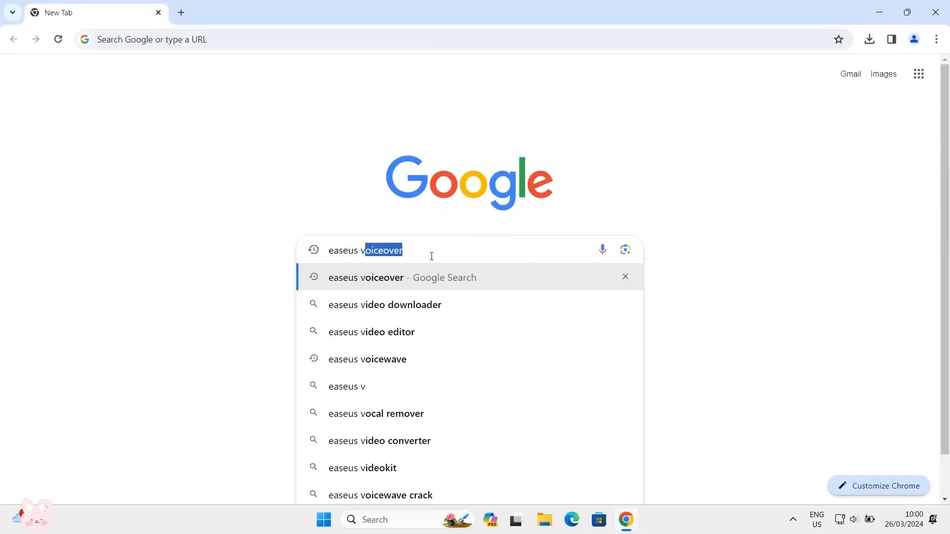
pyautogui.press('BackSpace')
pyautogui.write('on')
pyautogui.press('BackSpace')
pyautogui.press('BackSpace')
pyautogui.press('BackSpace')
pyautogui.write('online')
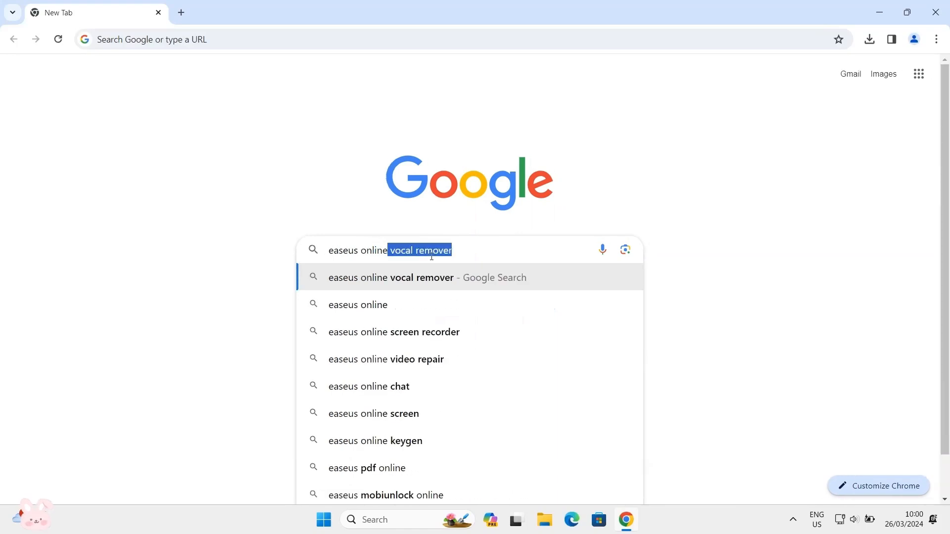
pyautogui.press('Return')
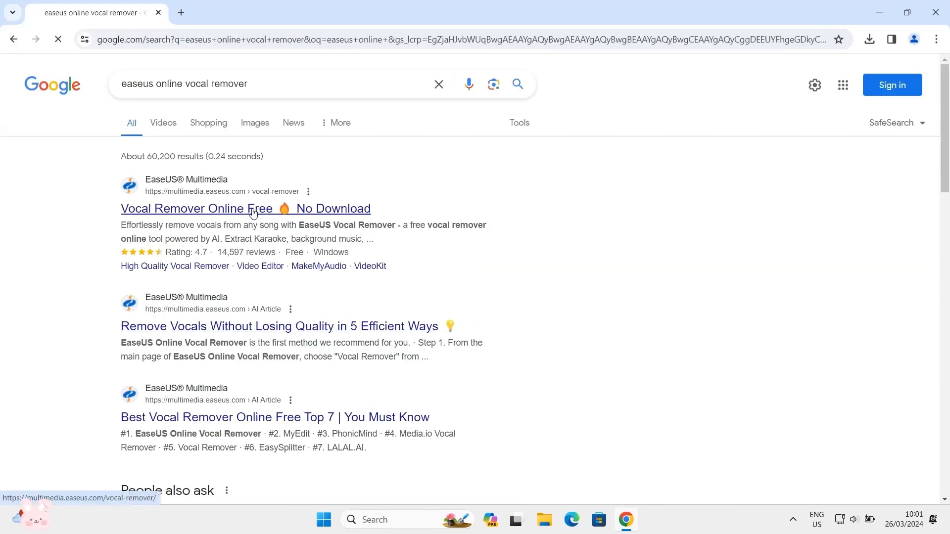
pyautogui.click(253, 210)
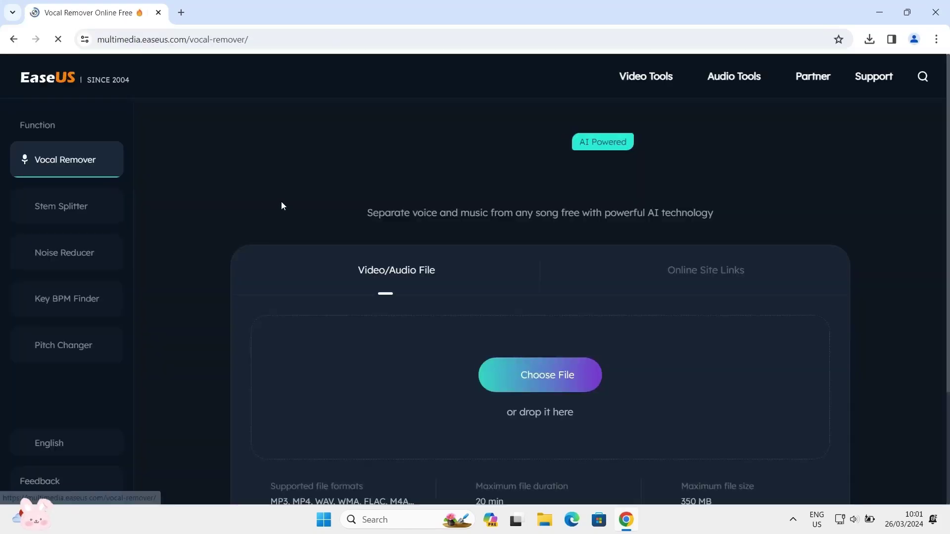
# - Browse the EaseUS sidebar tools and settle on the Noise Reducer tool
pyautogui.click(53, 206)
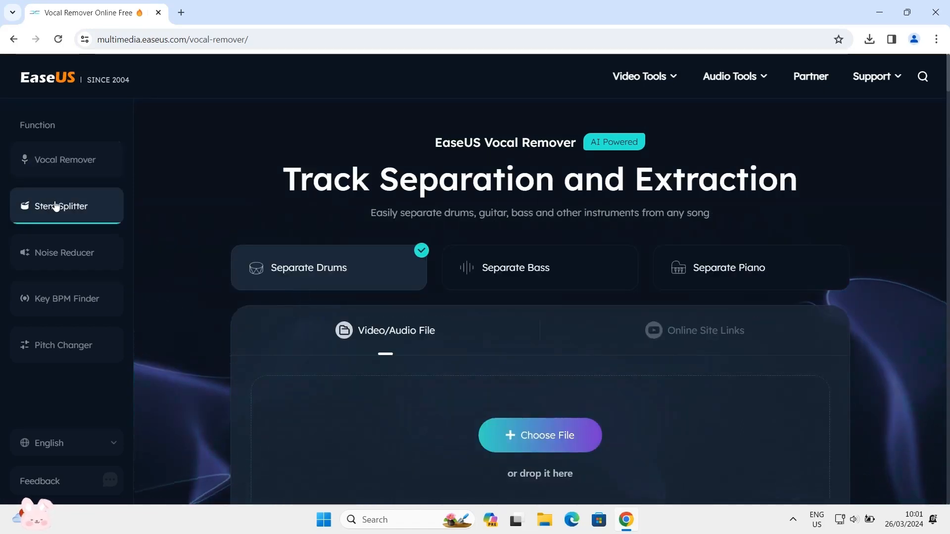
pyautogui.click(53, 253)
pyautogui.click(56, 299)
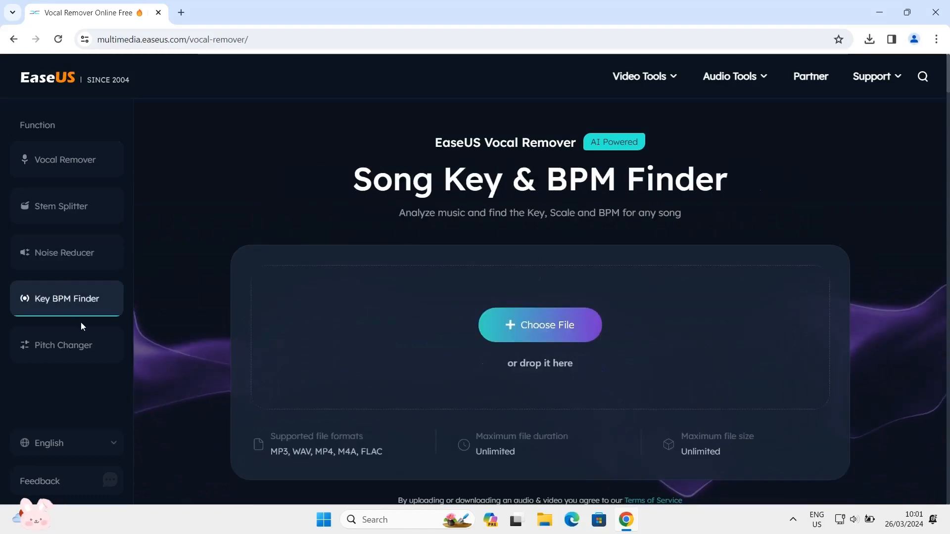
pyautogui.click(78, 342)
pyautogui.click(74, 251)
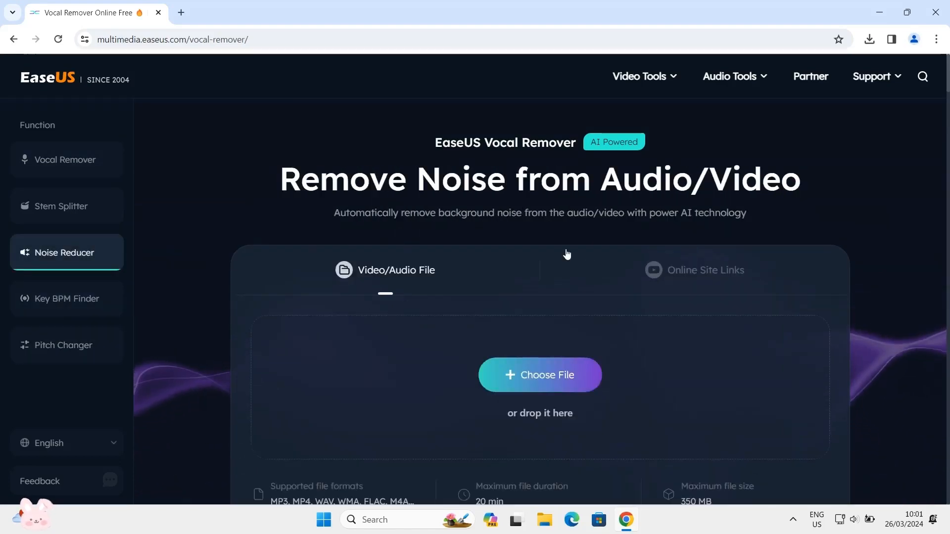
# - Upload 'original recording' from Desktop > music to the Noise Reducer
pyautogui.click(573, 377)
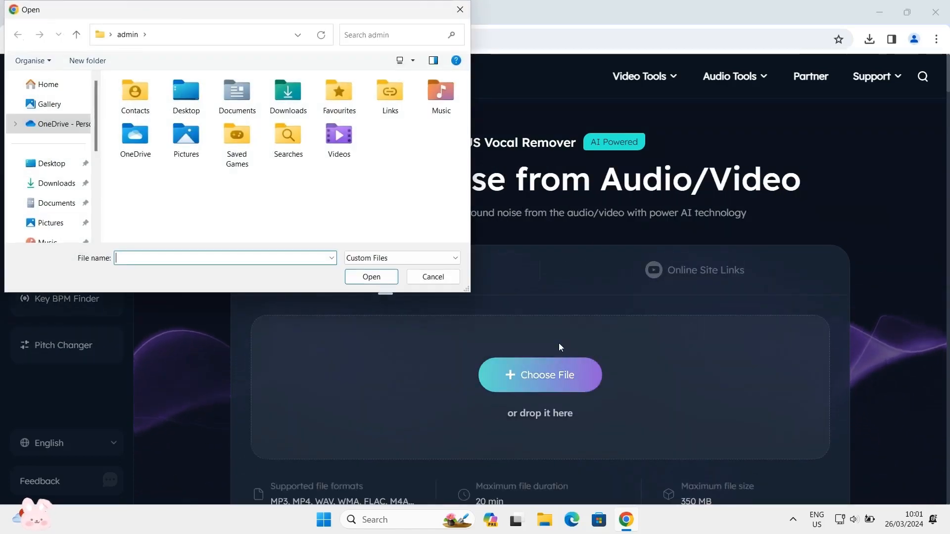
pyautogui.click(44, 165)
pyautogui.doubleClick(138, 100)
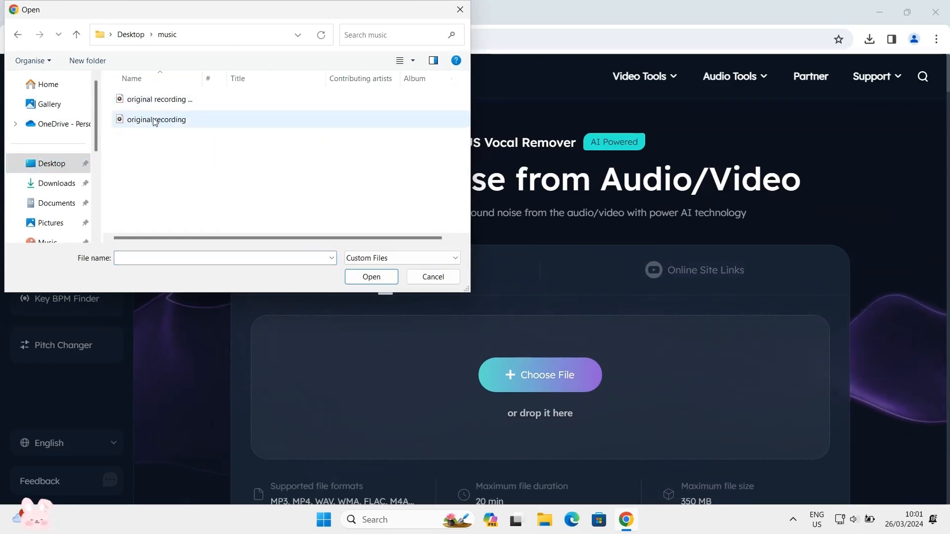
pyautogui.click(155, 120)
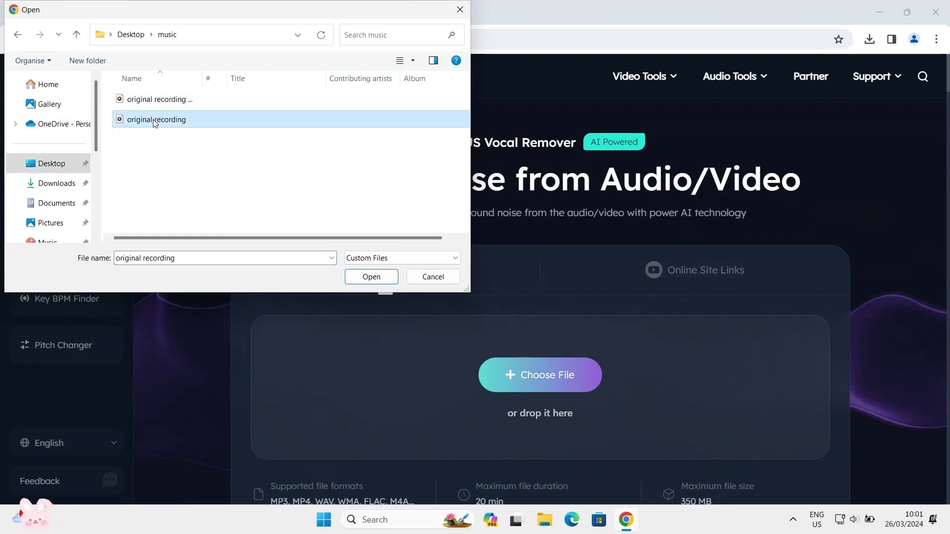
pyautogui.click(357, 280)
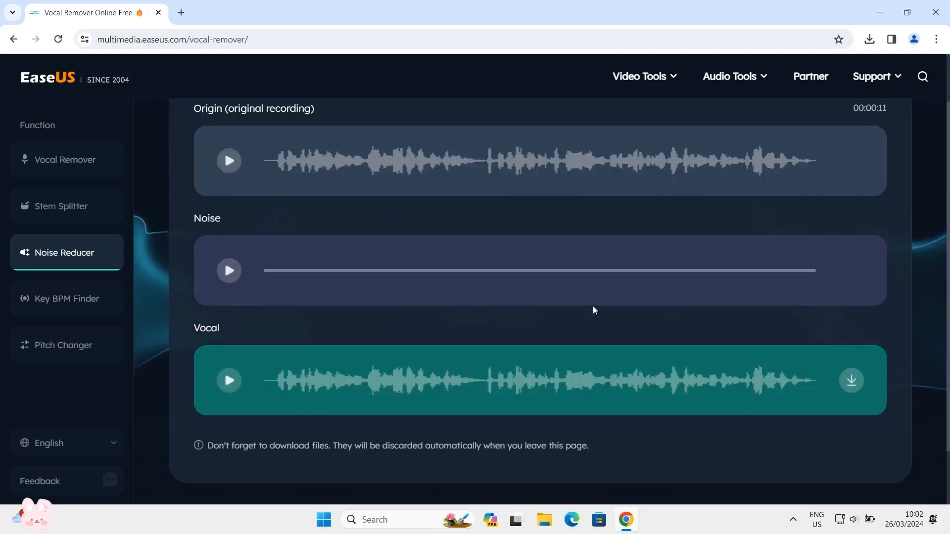
# - Play the separated clean Vocal track
pyautogui.click(229, 381)
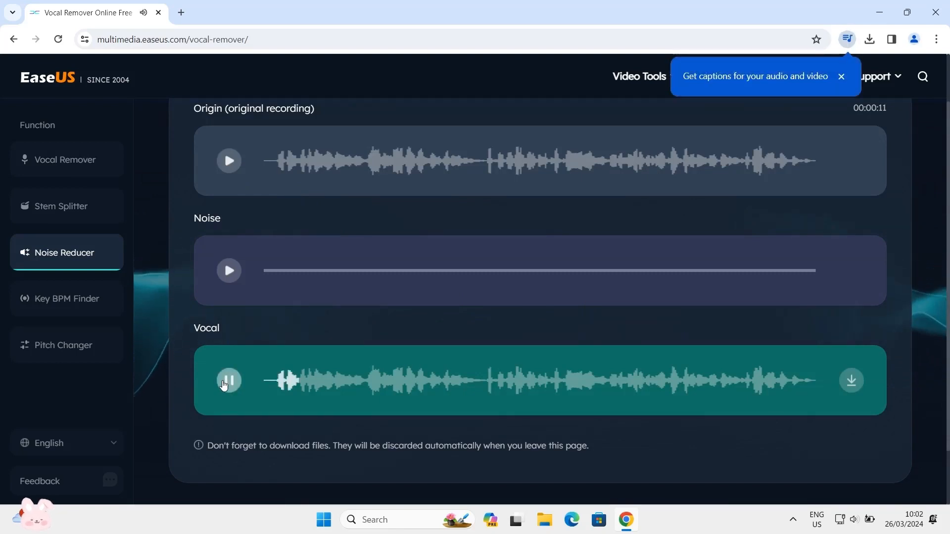